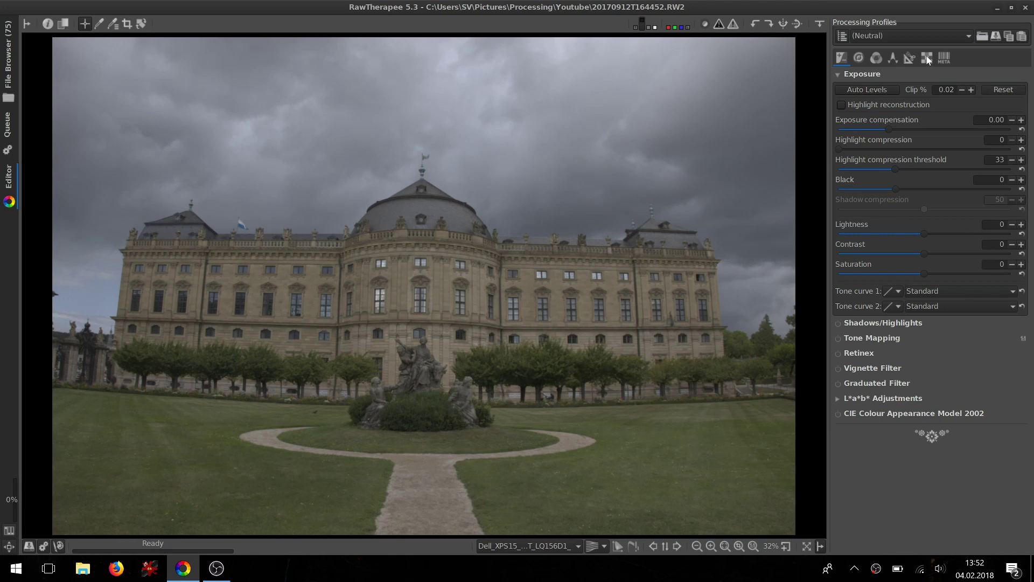
# Tick Auto-correction under Chromatic Aberration in the Raw tab settings
pyautogui.click(926, 57)
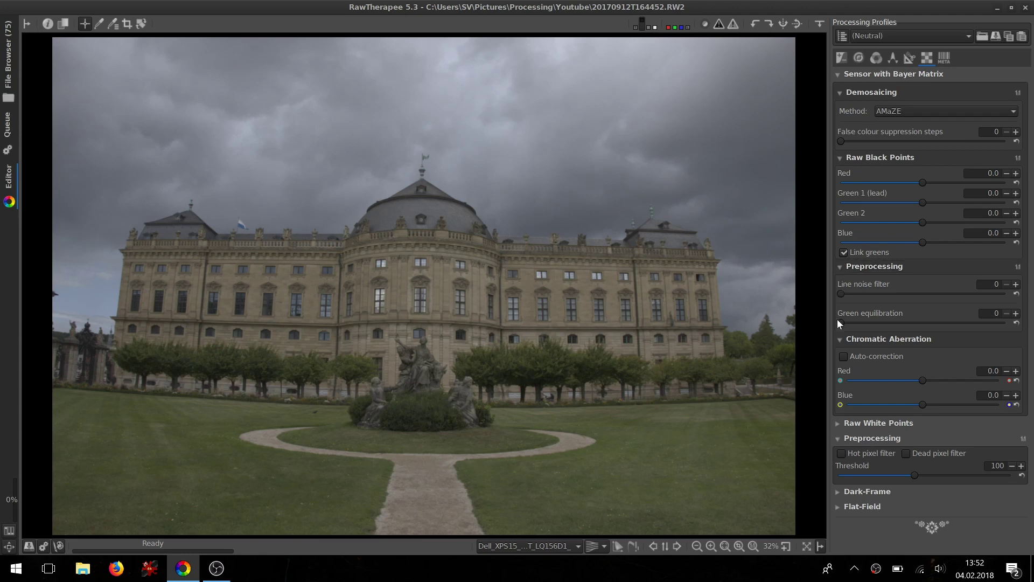
pyautogui.click(842, 356)
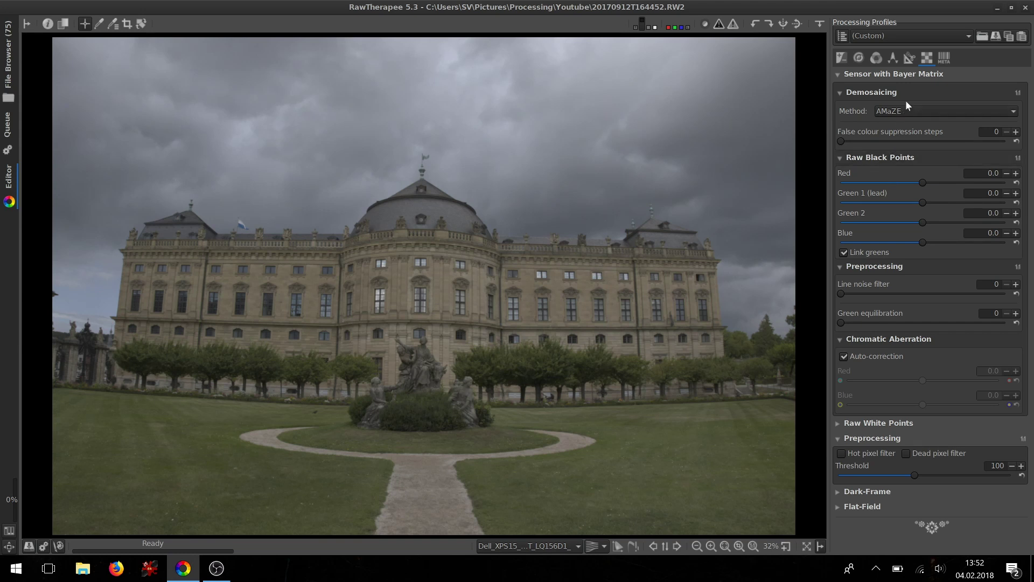
# Apply auto-matched lens correction and level the photo 1.01° using a line along the cornice
pyautogui.click(909, 59)
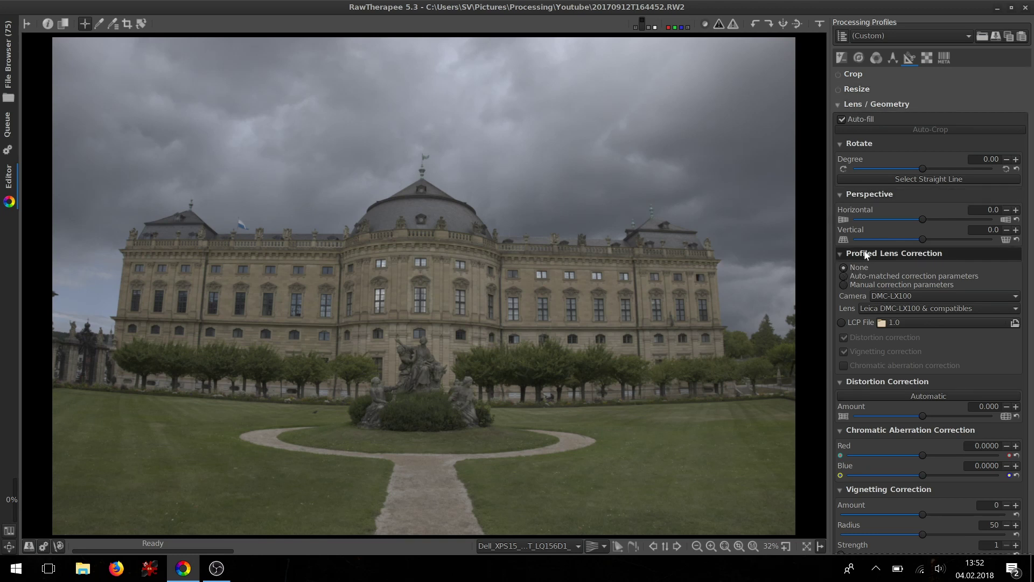
pyautogui.click(842, 276)
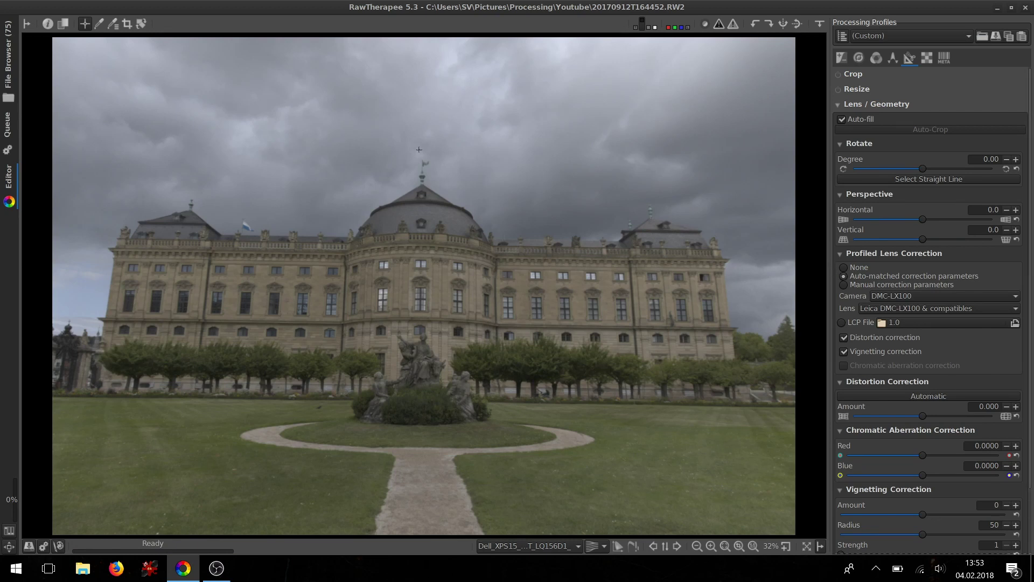
pyautogui.click(140, 23)
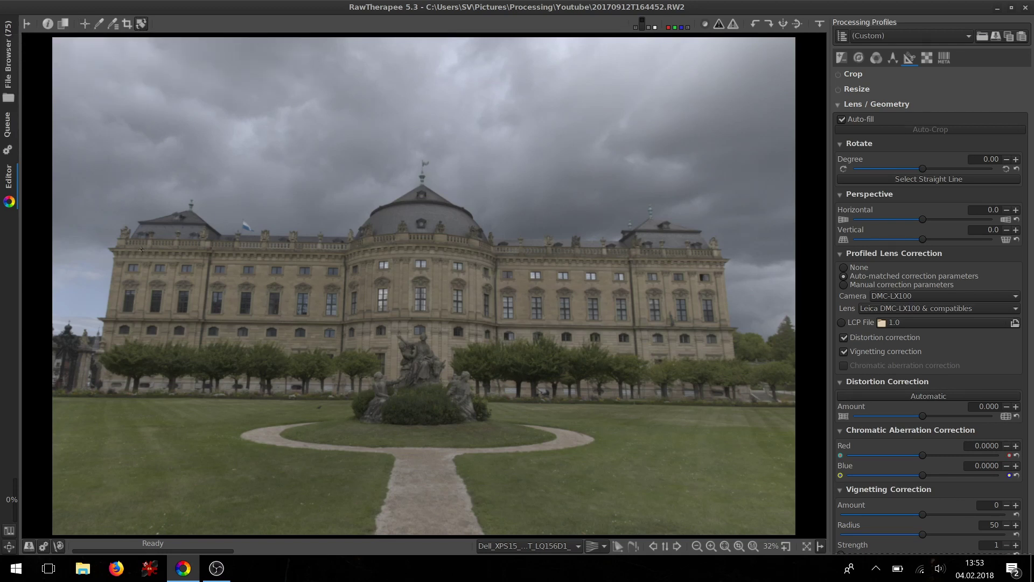
pyautogui.moveTo(144, 251); pyautogui.dragTo(692, 259)
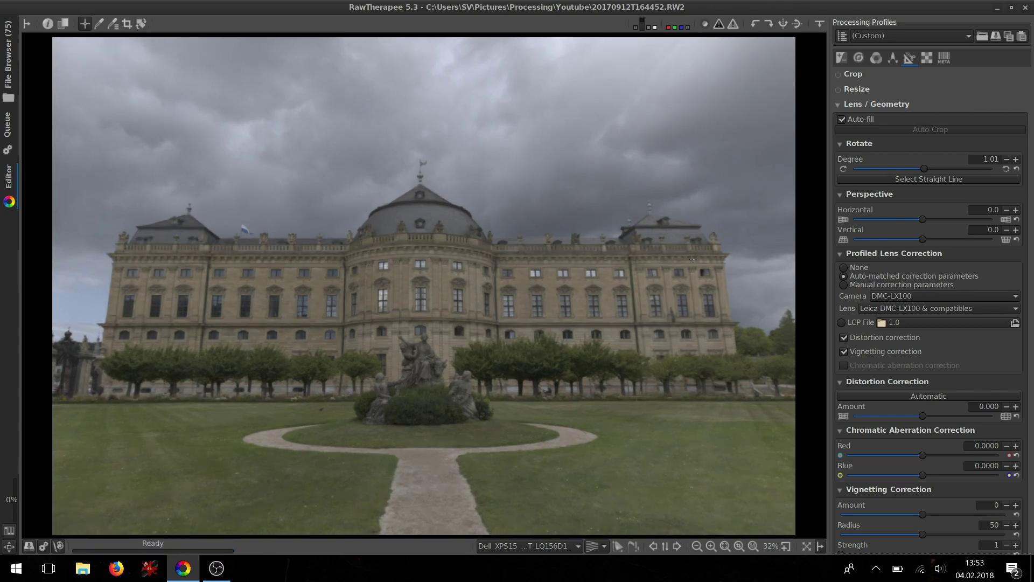
pyautogui.click(877, 57)
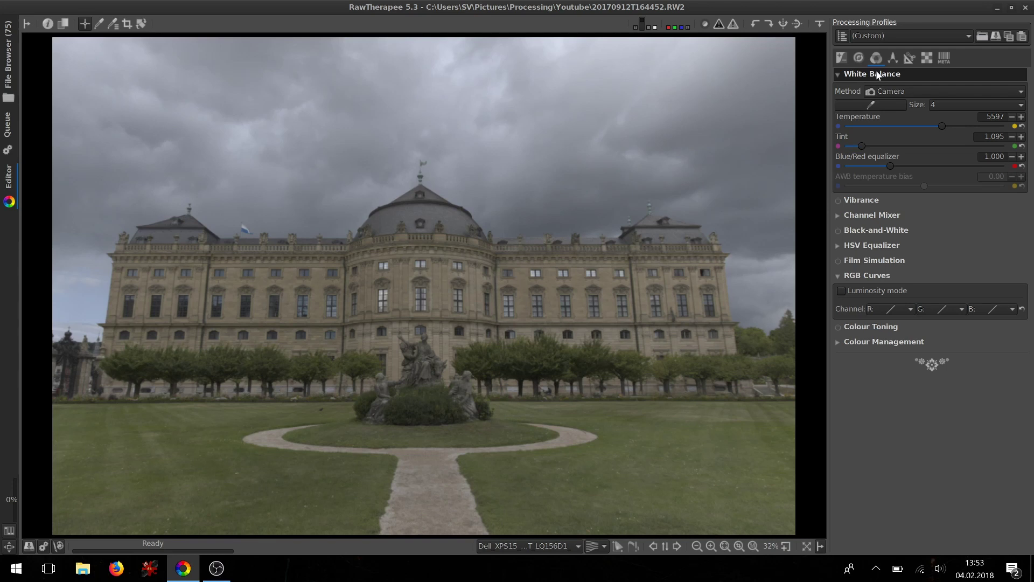
# Try Auto and Daylight white balance, then spot-sample the sky for Custom 6421 K, tint 1.111
pyautogui.click(887, 89)
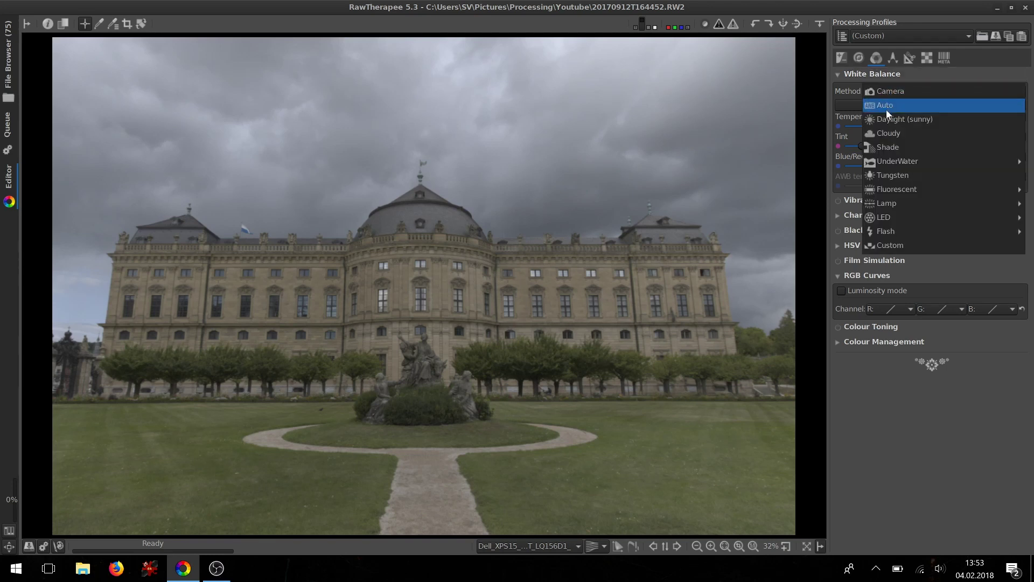
pyautogui.click(884, 105)
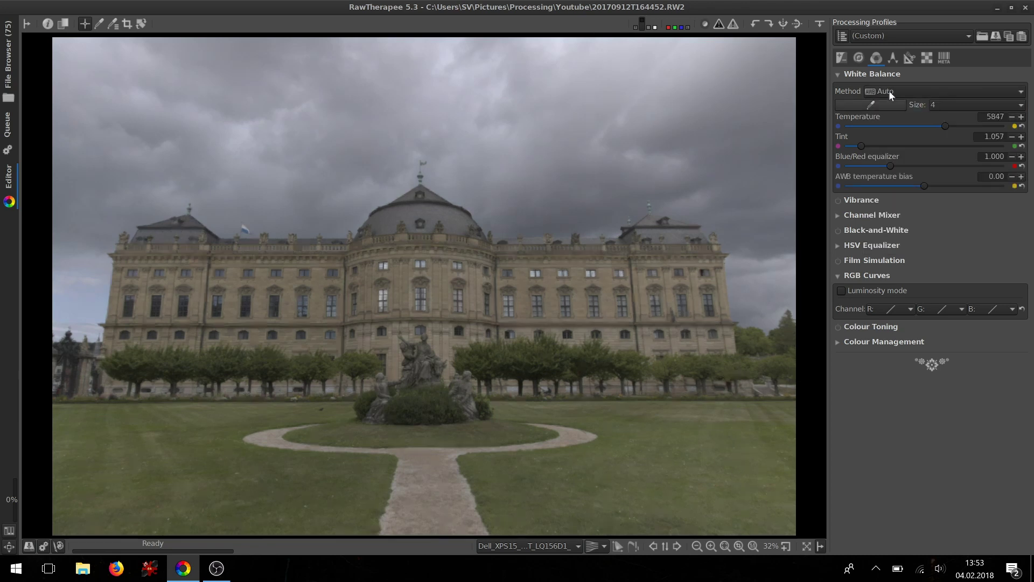
pyautogui.click(888, 90)
pyautogui.click(890, 105)
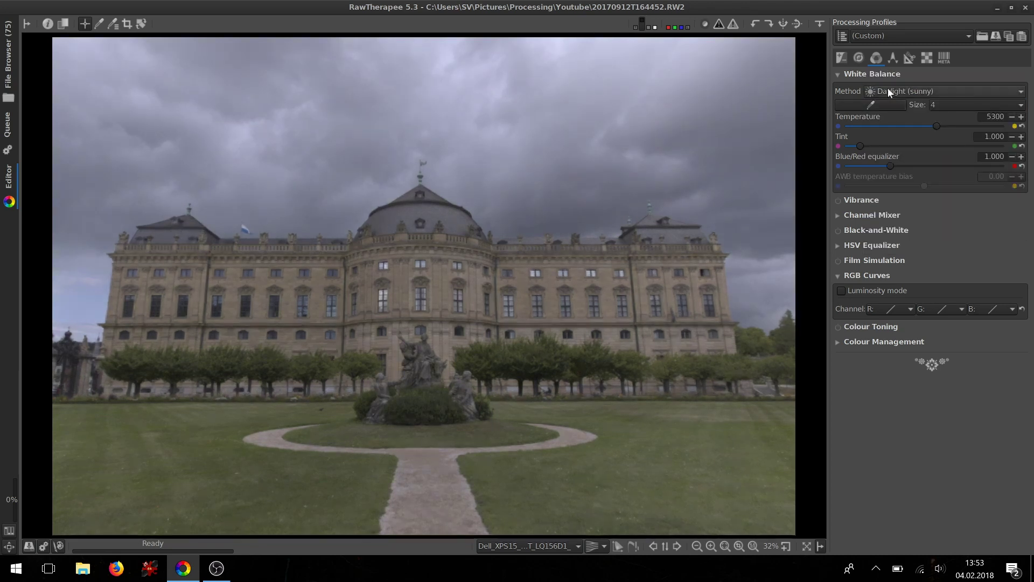
pyautogui.click(887, 88)
pyautogui.click(884, 60)
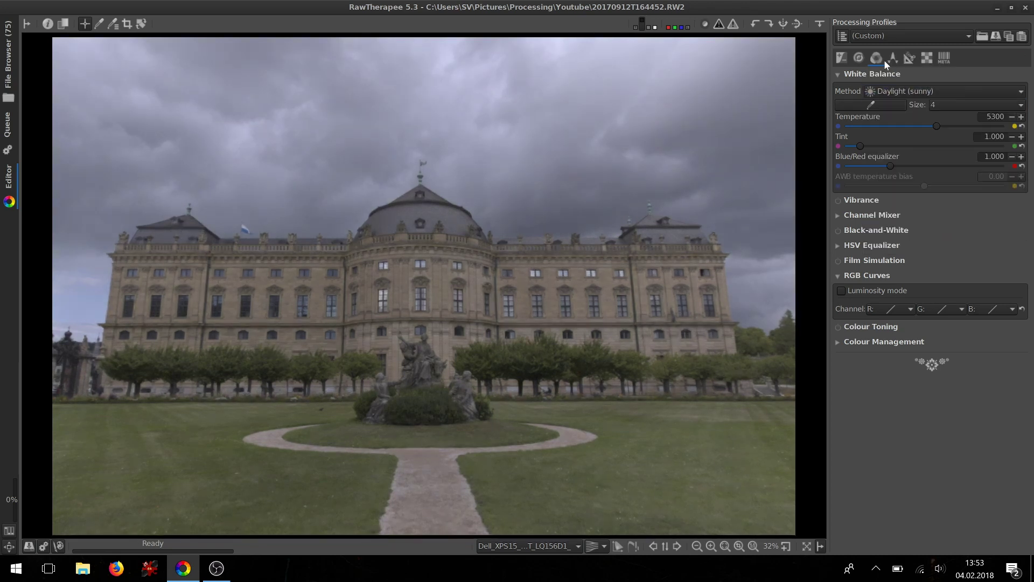
pyautogui.click(884, 104)
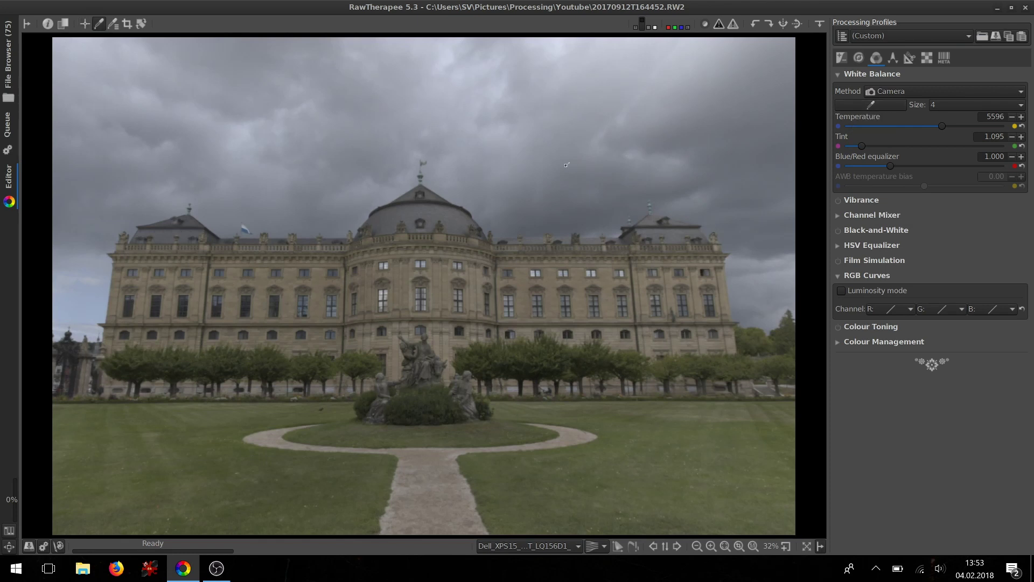
pyautogui.click(437, 97)
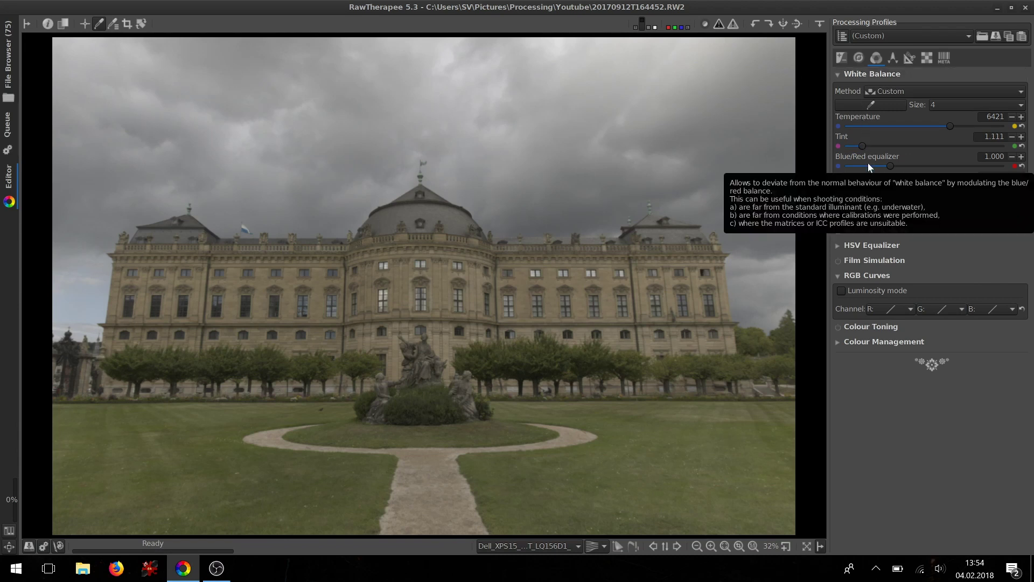
# Apply Auto Levels (compensation 0.32, black 220, contrast 23) and show the histogram and History panel
pyautogui.click(841, 58)
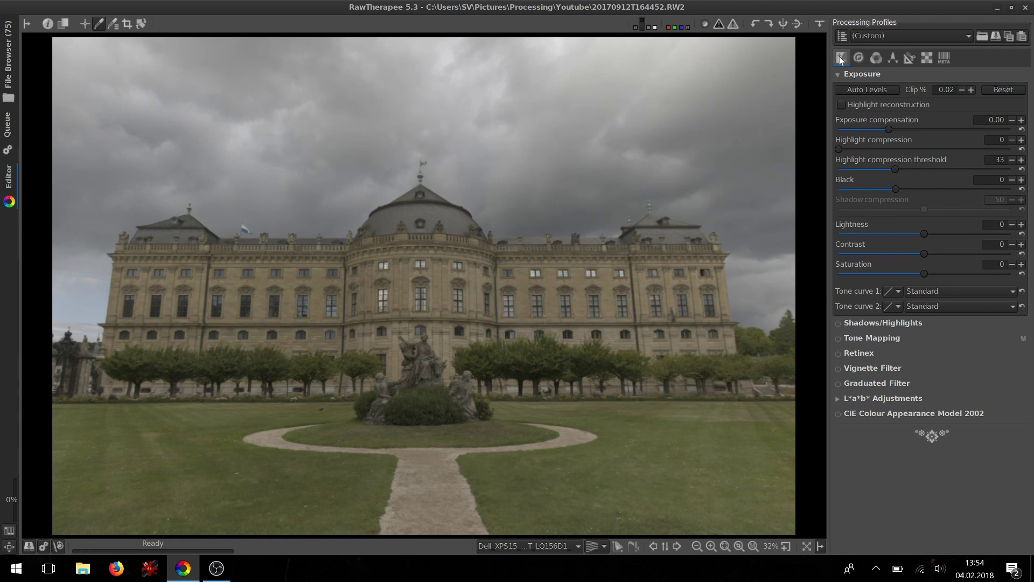
pyautogui.click(864, 90)
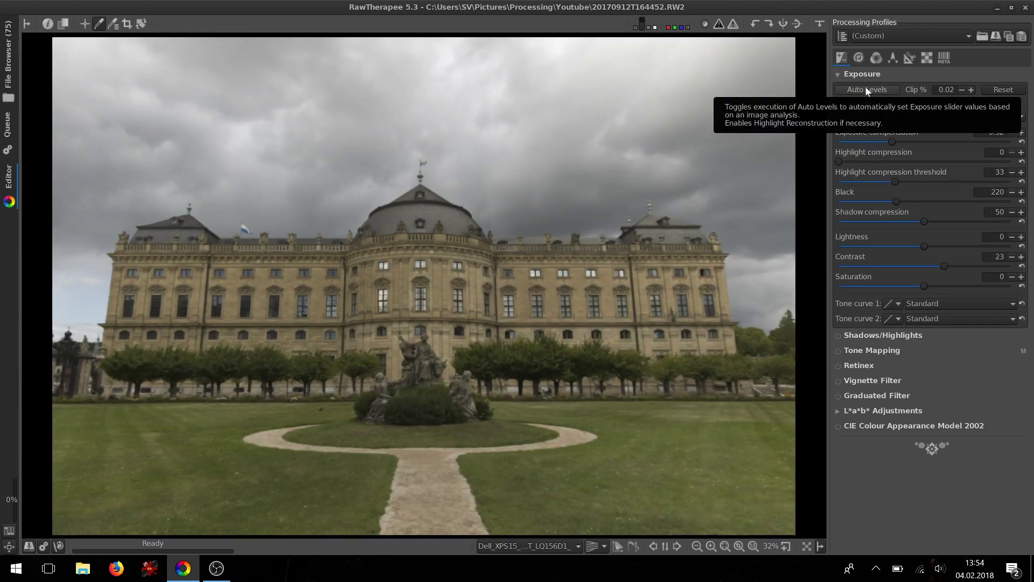
pyautogui.press('l')
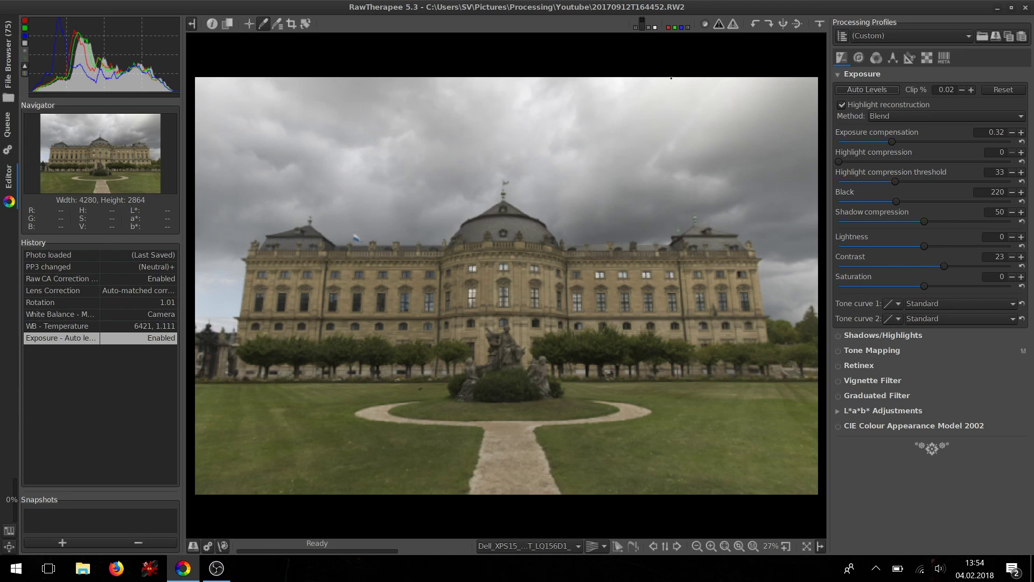
# Reset Exposure, then set exposure compensation to 0.52 and black to 687
pyautogui.click(994, 88)
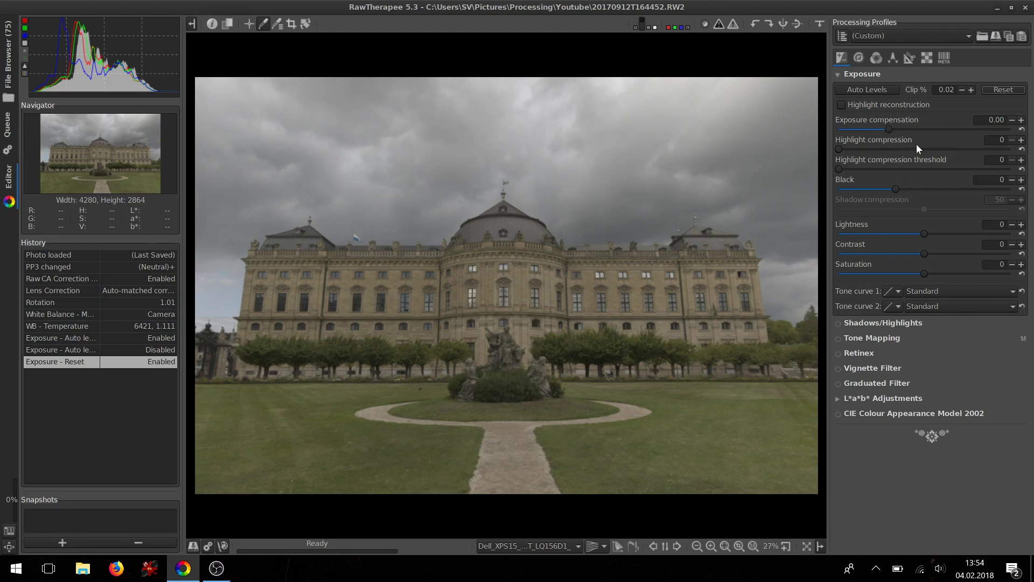
pyautogui.click(894, 128)
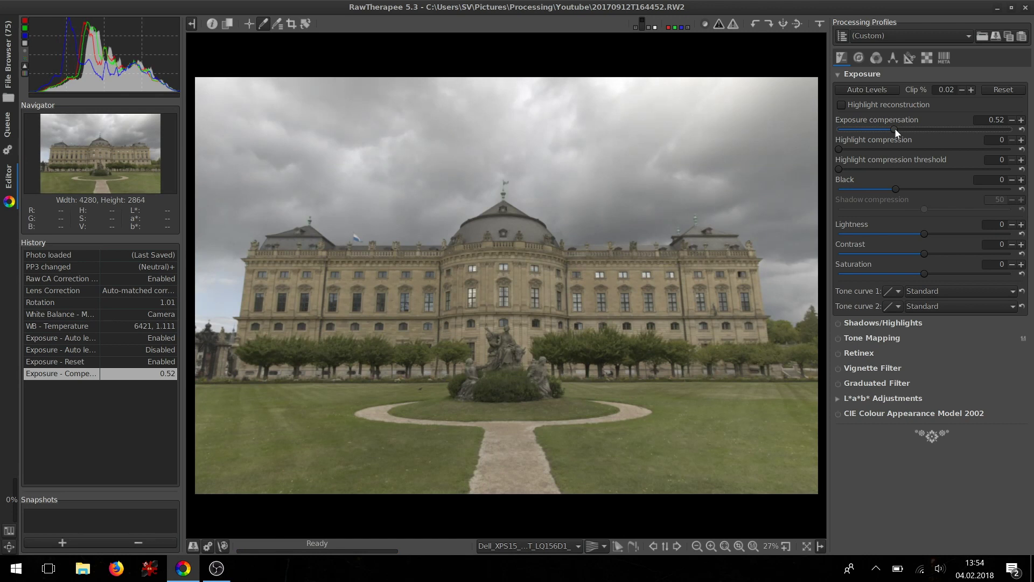
pyautogui.click(900, 189)
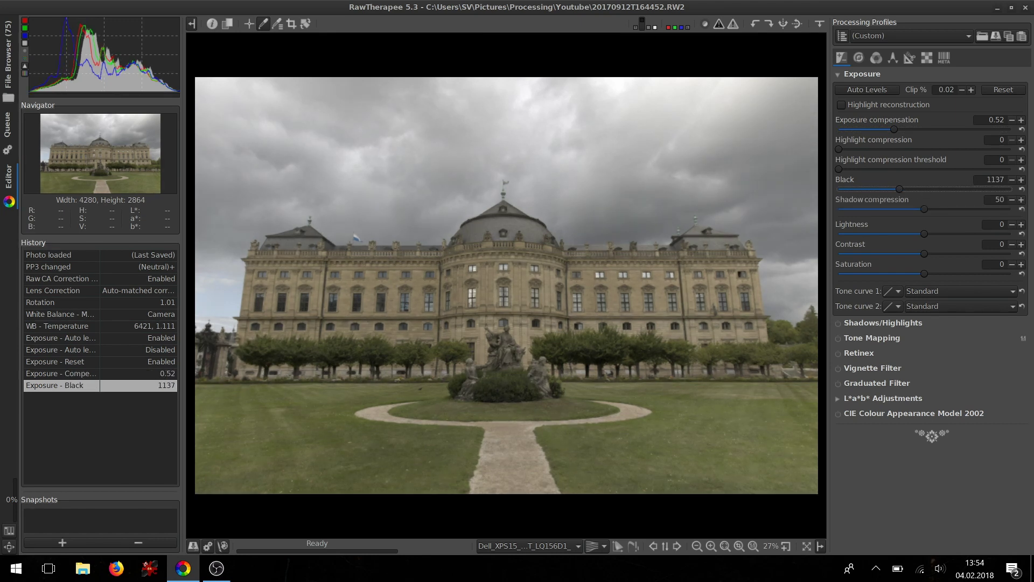
pyautogui.click(1011, 181)
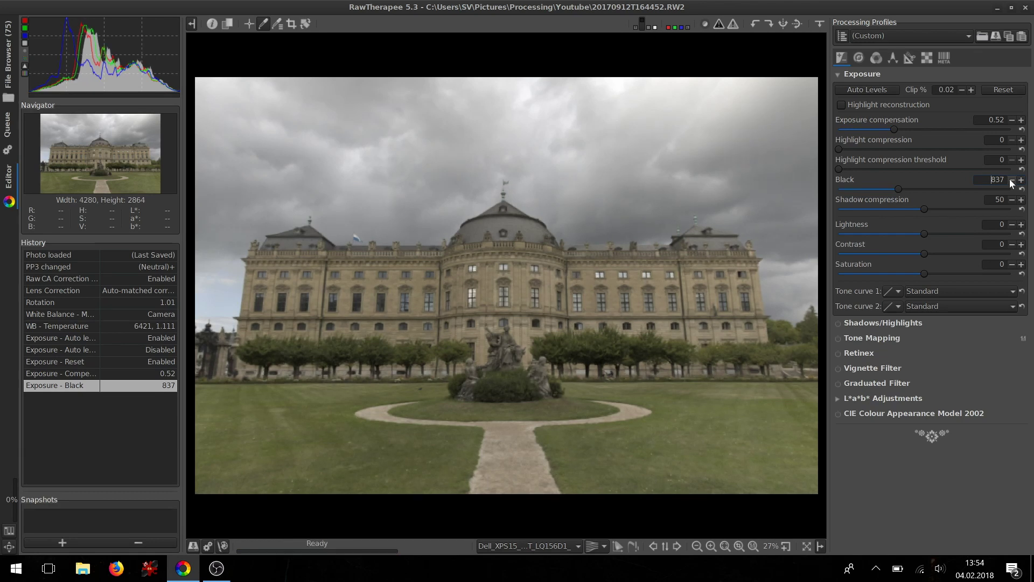
pyautogui.click(1011, 182)
pyautogui.click(1011, 183)
pyautogui.click(1011, 183)
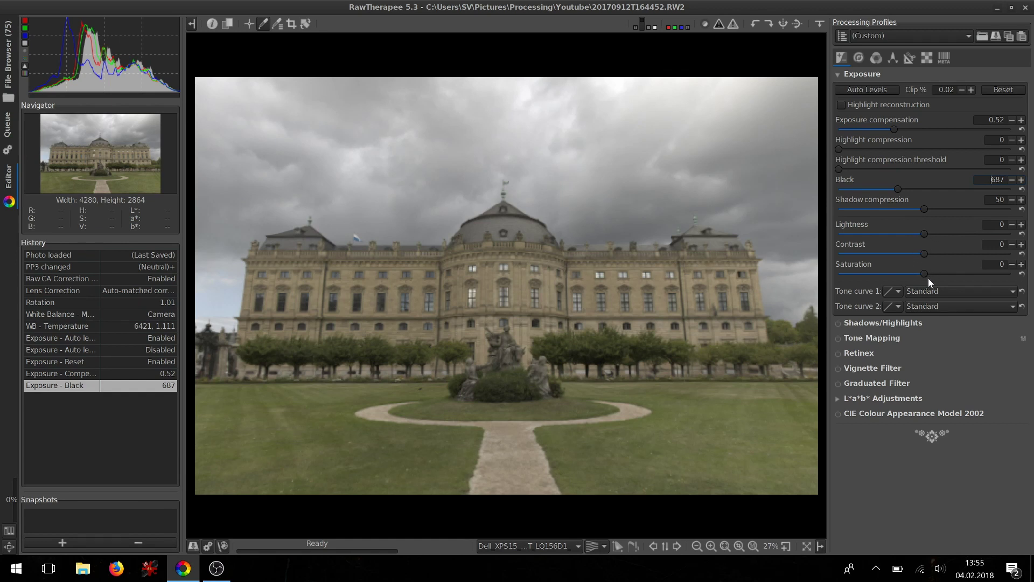
# Set lightness to 9 and raise contrast to 41
pyautogui.moveTo(920, 235); pyautogui.dragTo(916, 233)
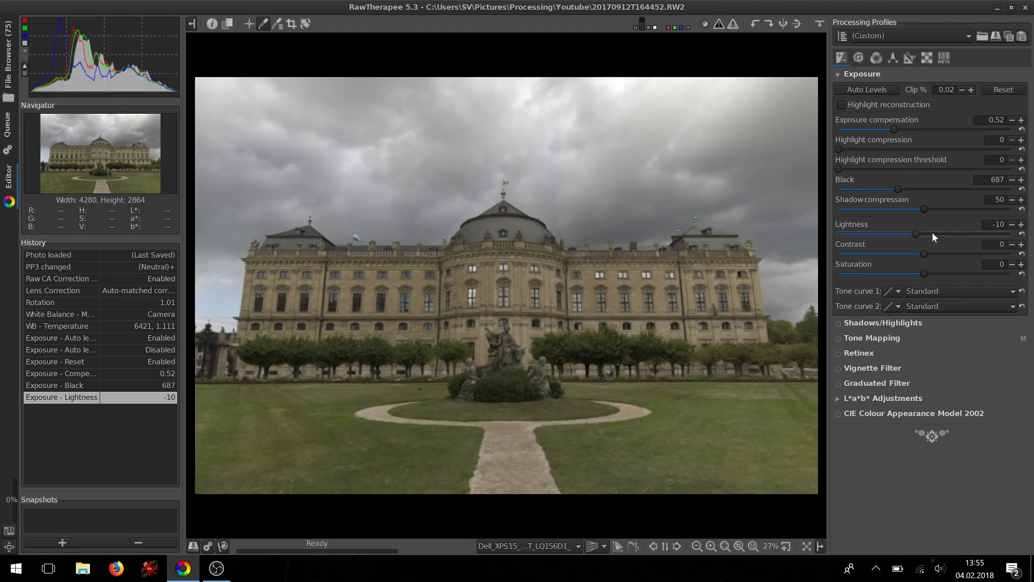
pyautogui.click(933, 235)
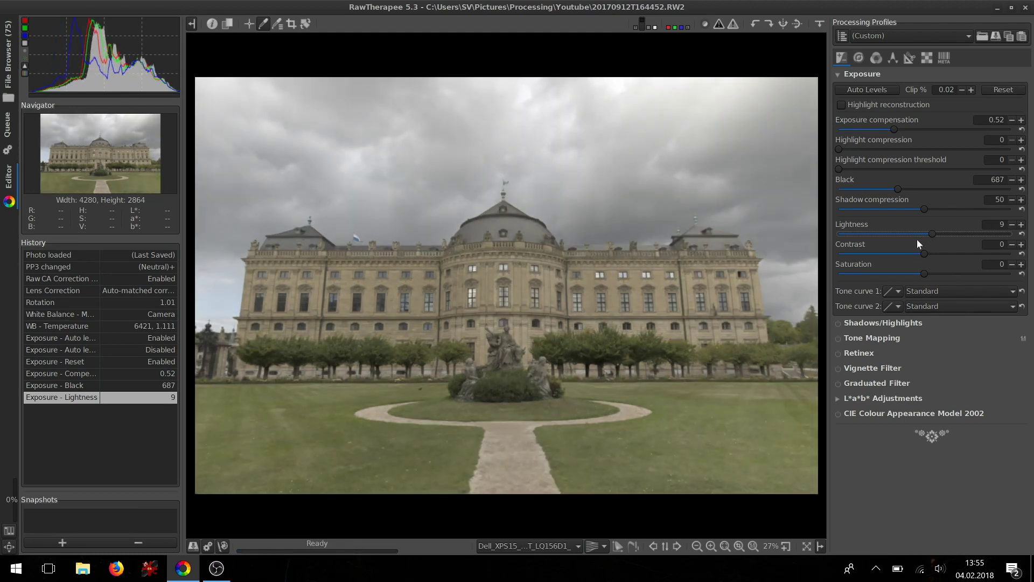
pyautogui.click(942, 254)
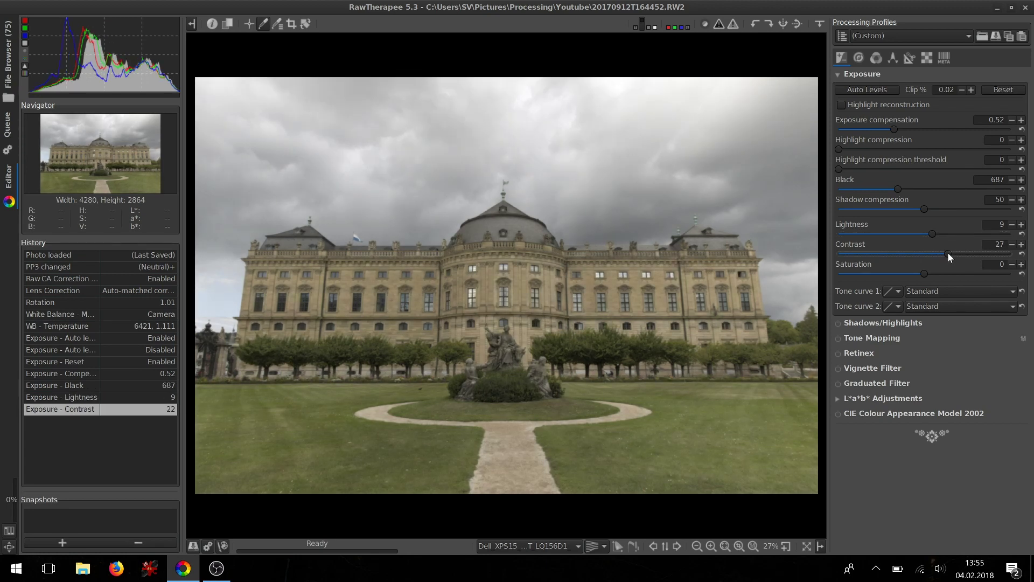
pyautogui.moveTo(952, 252); pyautogui.dragTo(959, 252)
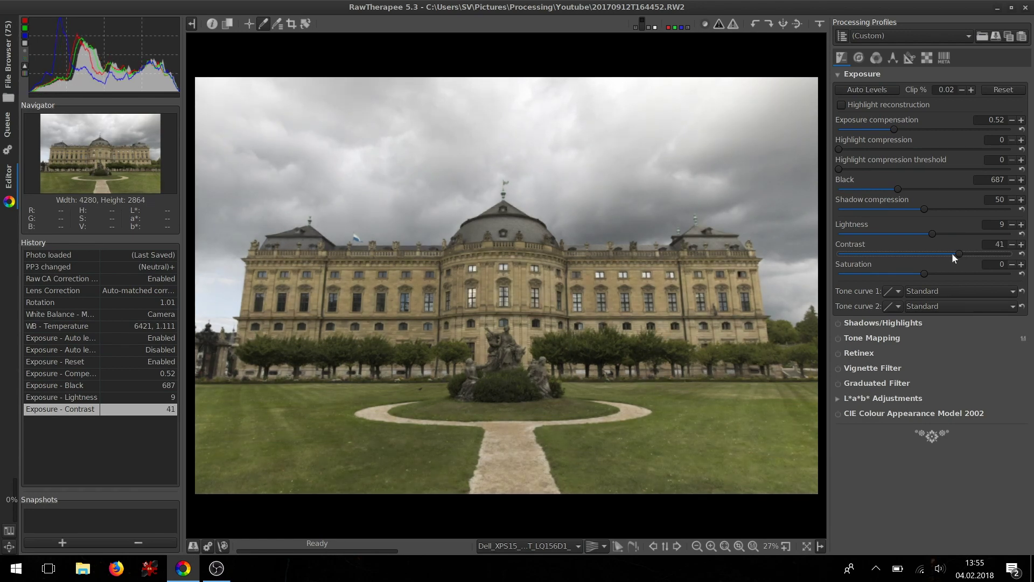
# Try saturation at 7, -14 and 3, then settle it at 9
pyautogui.click(931, 273)
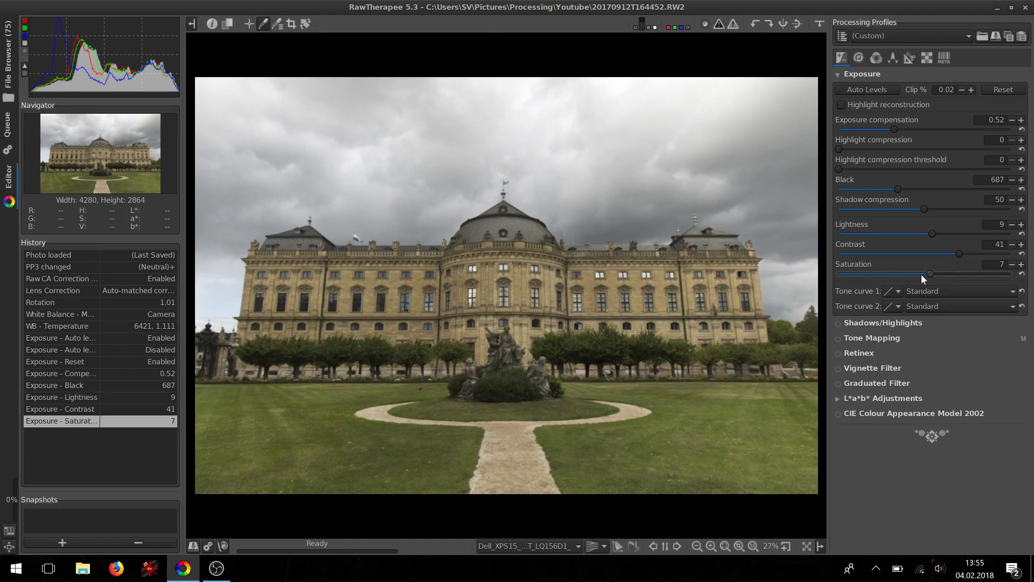
pyautogui.click(914, 273)
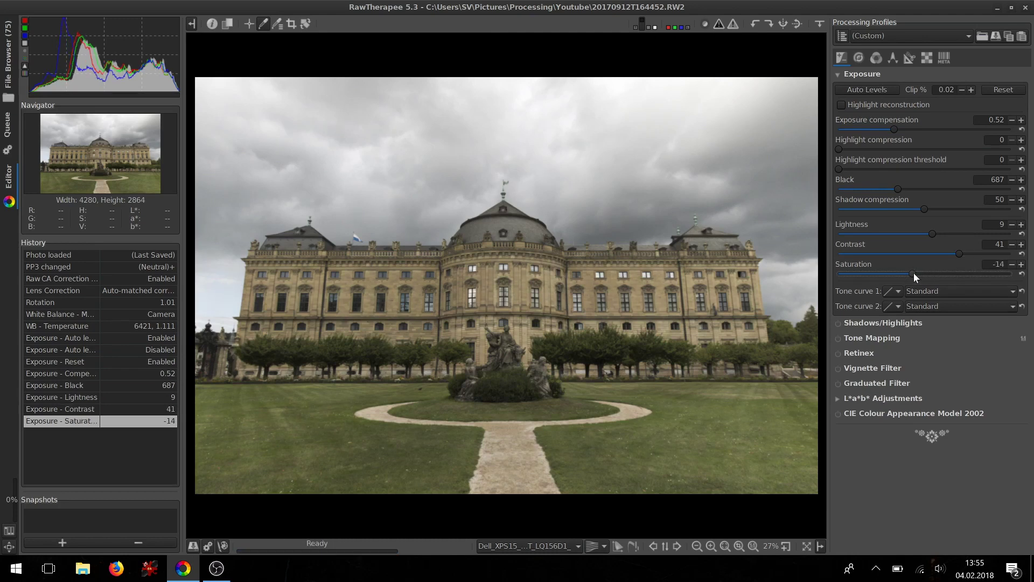
pyautogui.click(926, 273)
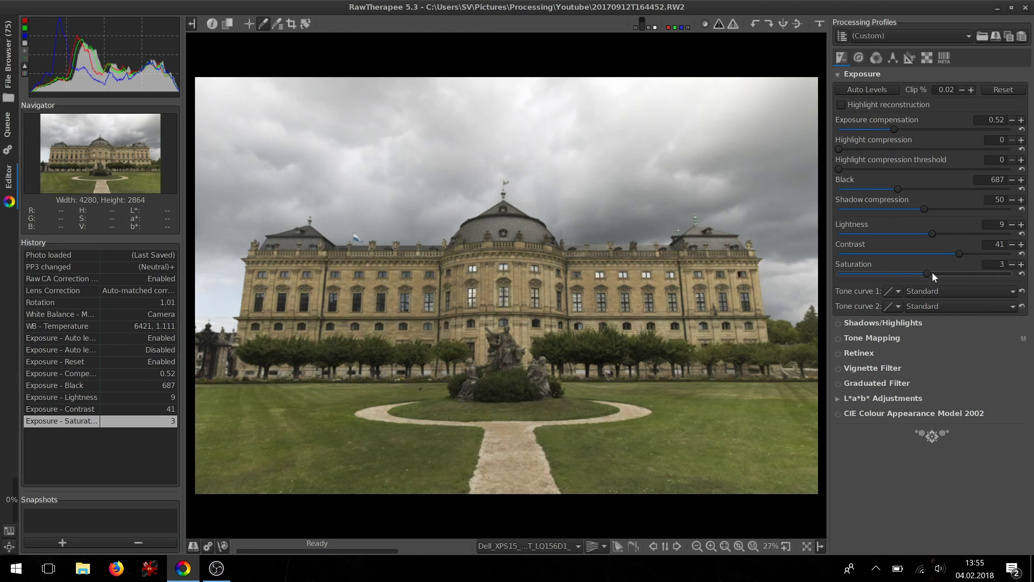
pyautogui.click(932, 274)
# Expand Noise Reduction in the Detail tab and zoom to 200% on the sky beside the dome
pyautogui.click(861, 58)
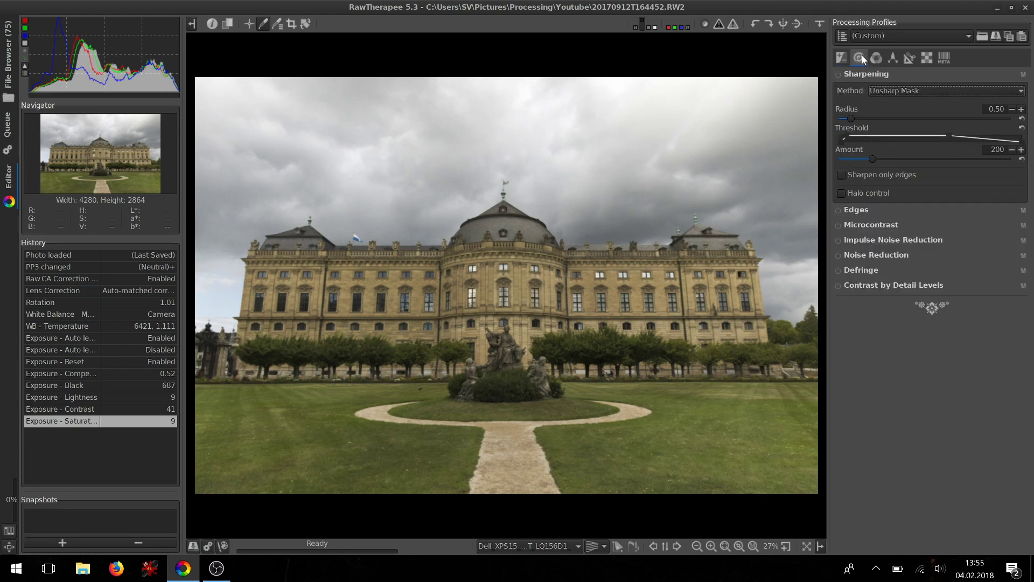
pyautogui.click(858, 257)
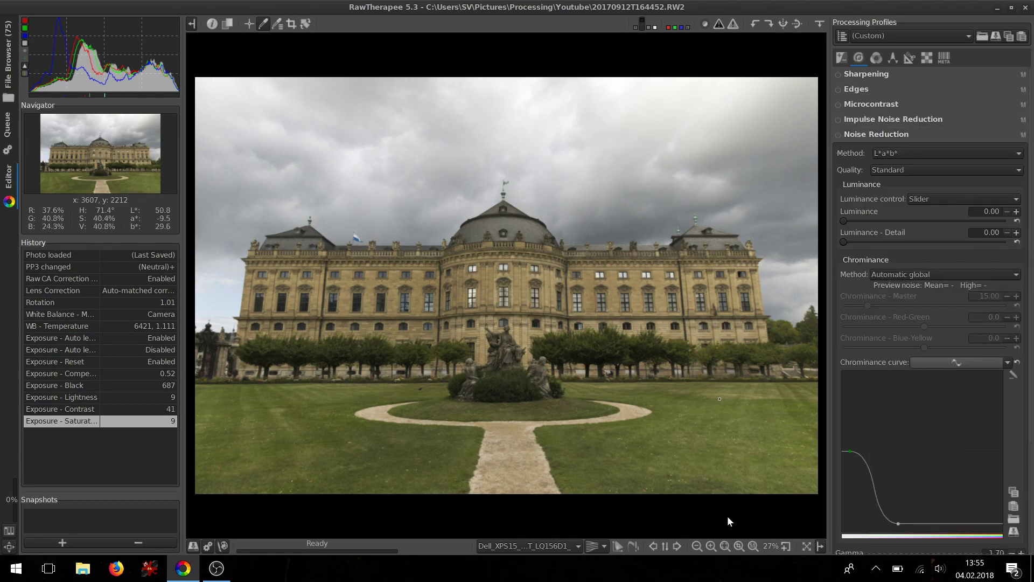
pyautogui.click(753, 545)
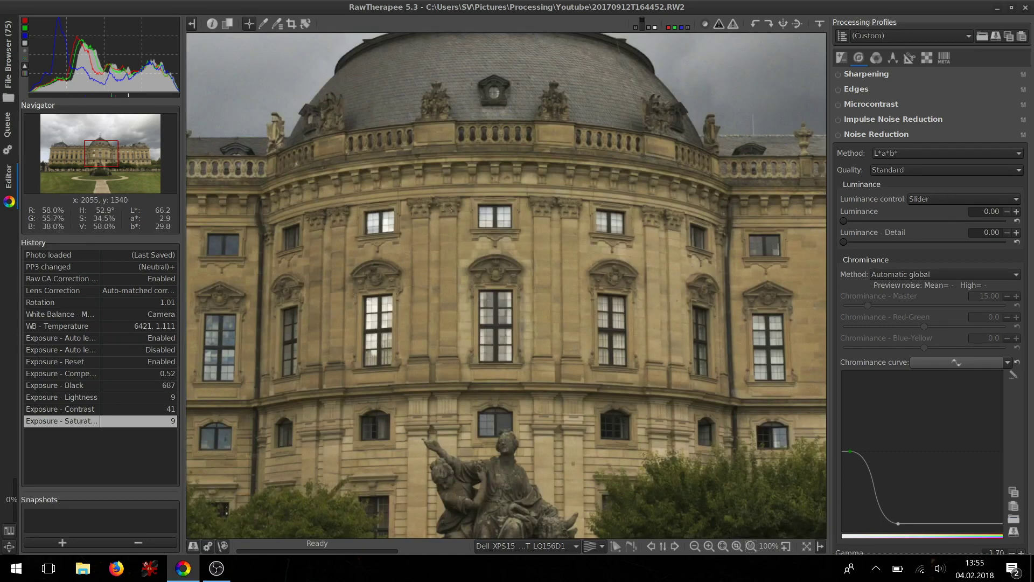
pyautogui.moveTo(268, 143); pyautogui.dragTo(542, 262)
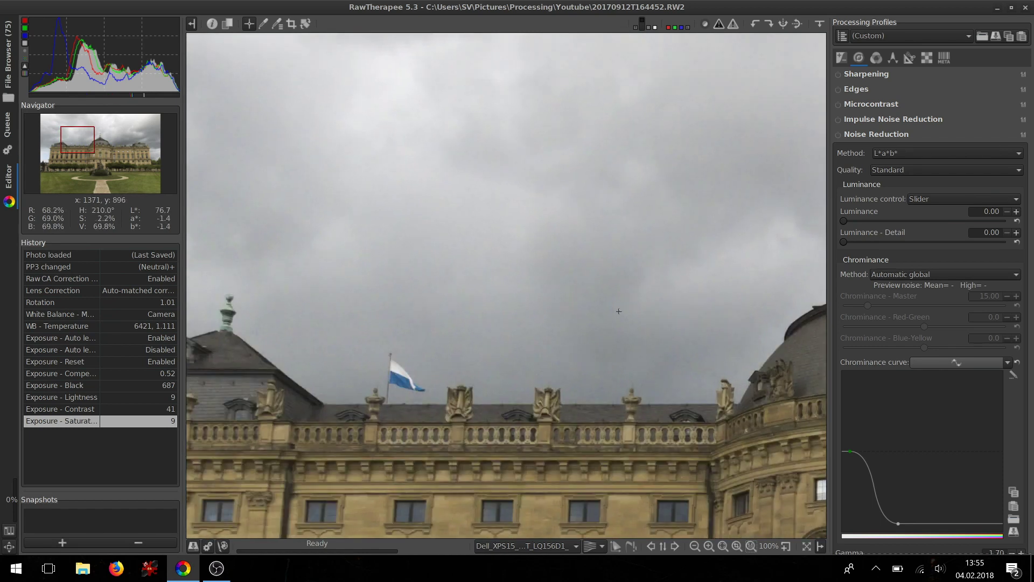
pyautogui.click(707, 546)
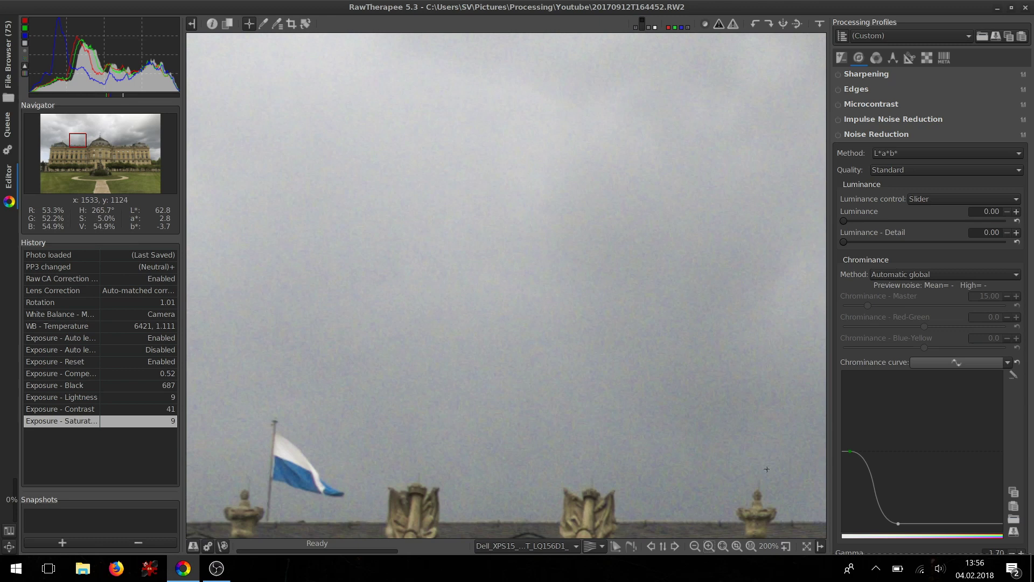
pyautogui.moveTo(745, 469); pyautogui.dragTo(552, 432)
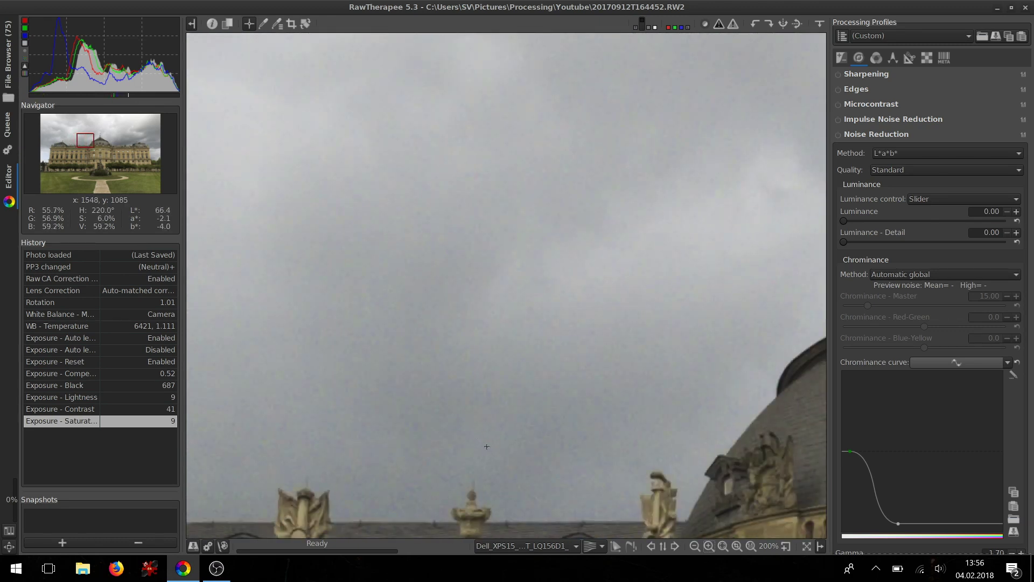
# Enable High-quality noise reduction with luminance 22.74, compare it off and on, and zoom to 100%
pyautogui.click(882, 167)
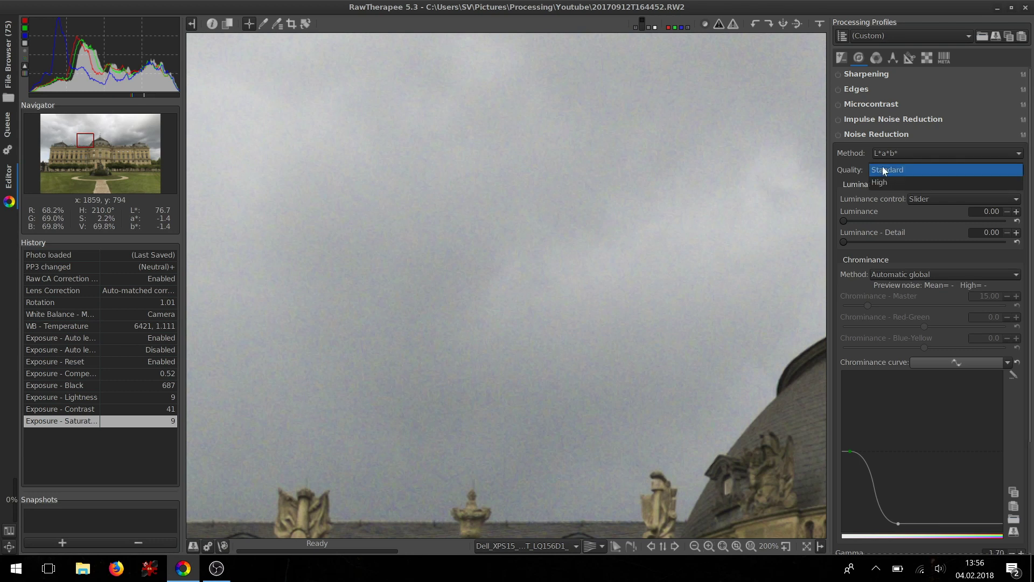
pyautogui.press('Escape')
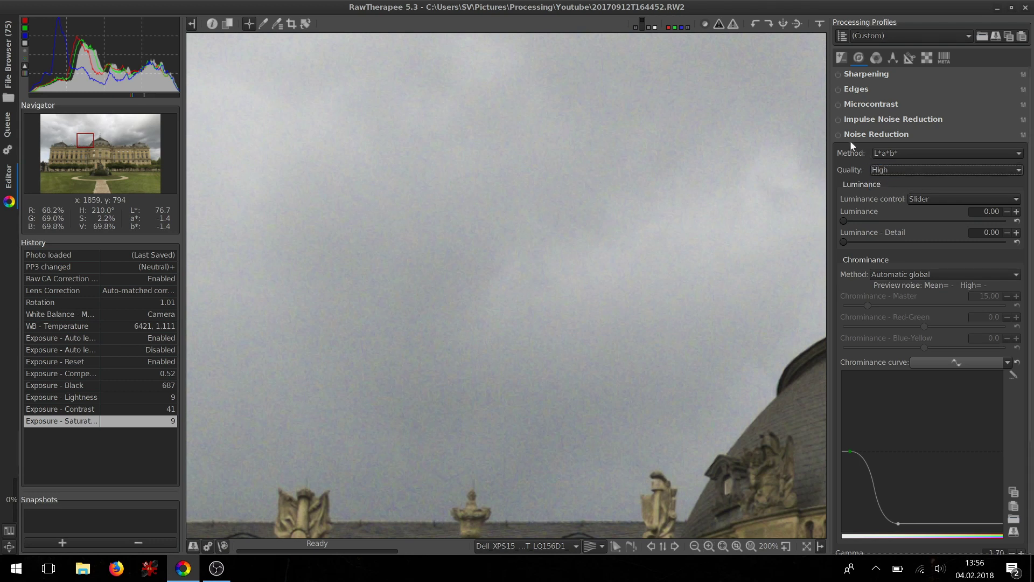
pyautogui.click(838, 134)
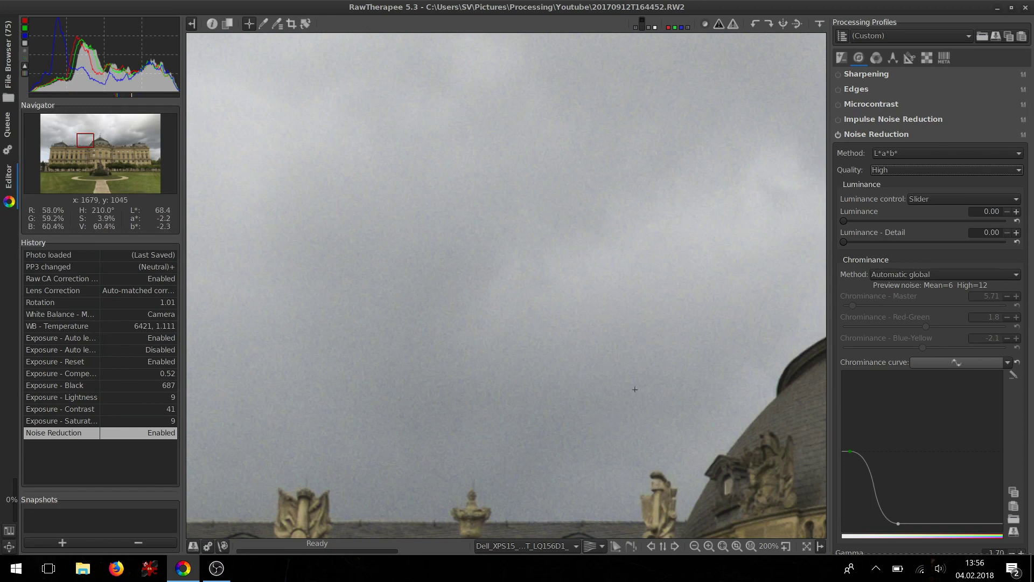
pyautogui.click(867, 222)
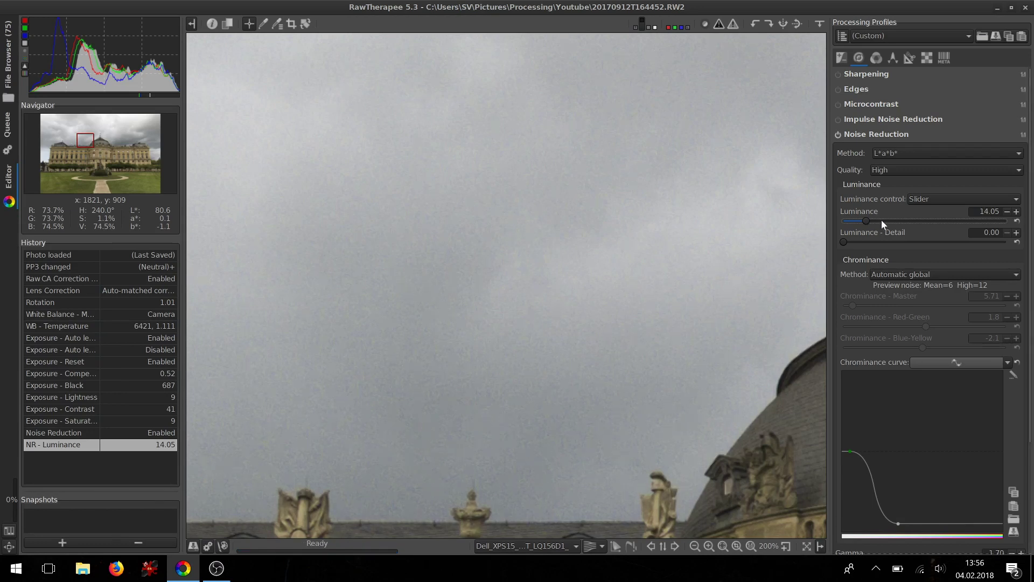
pyautogui.click(881, 221)
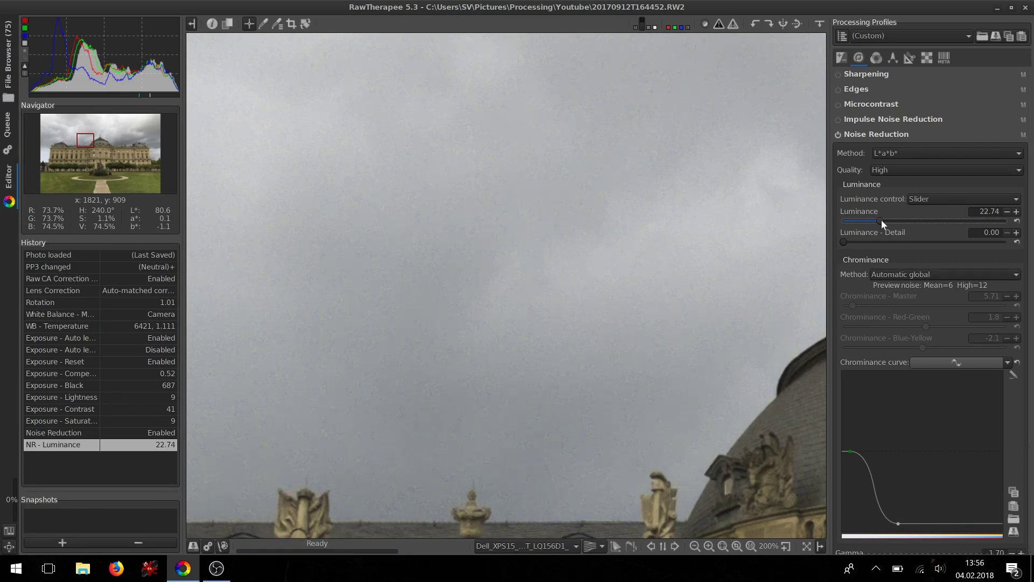
pyautogui.scroll(-4, 676, 288)
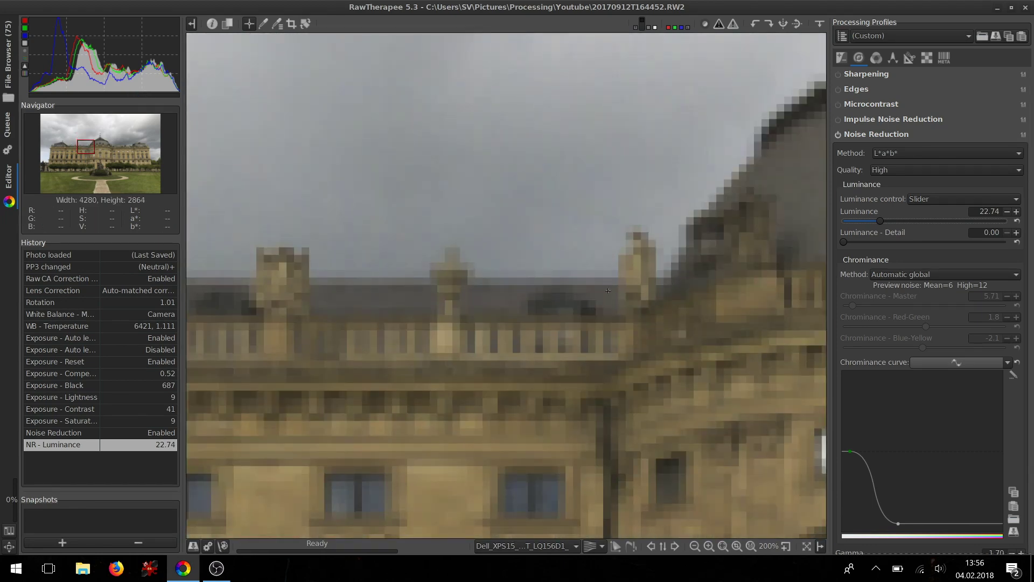
pyautogui.click(838, 134)
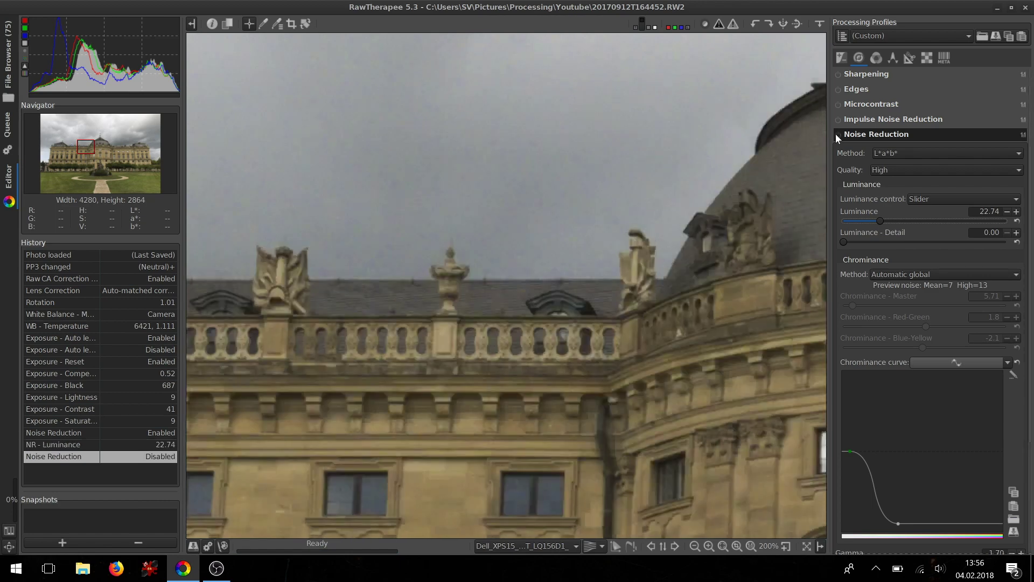
pyautogui.click(838, 134)
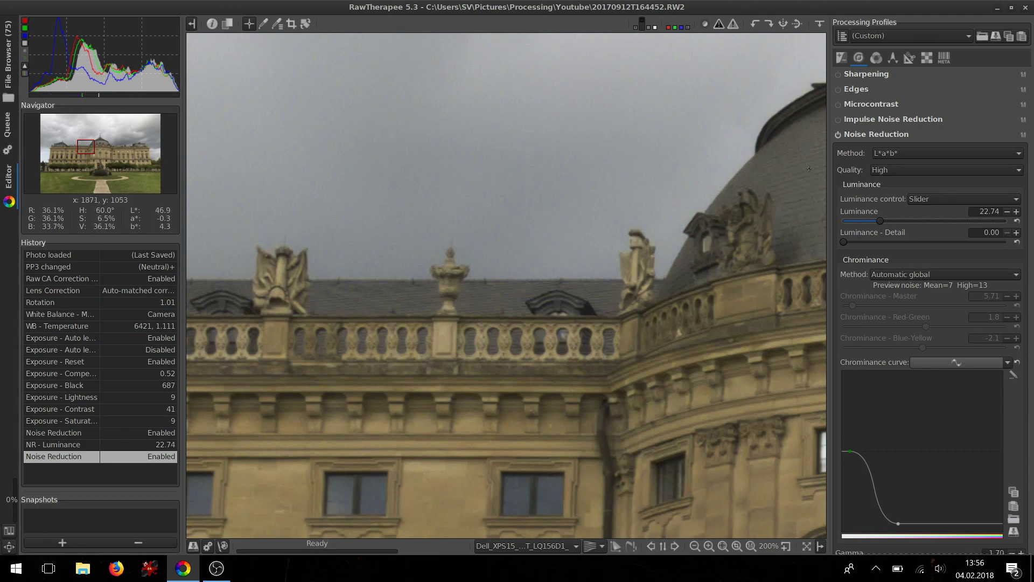
pyautogui.press('-')
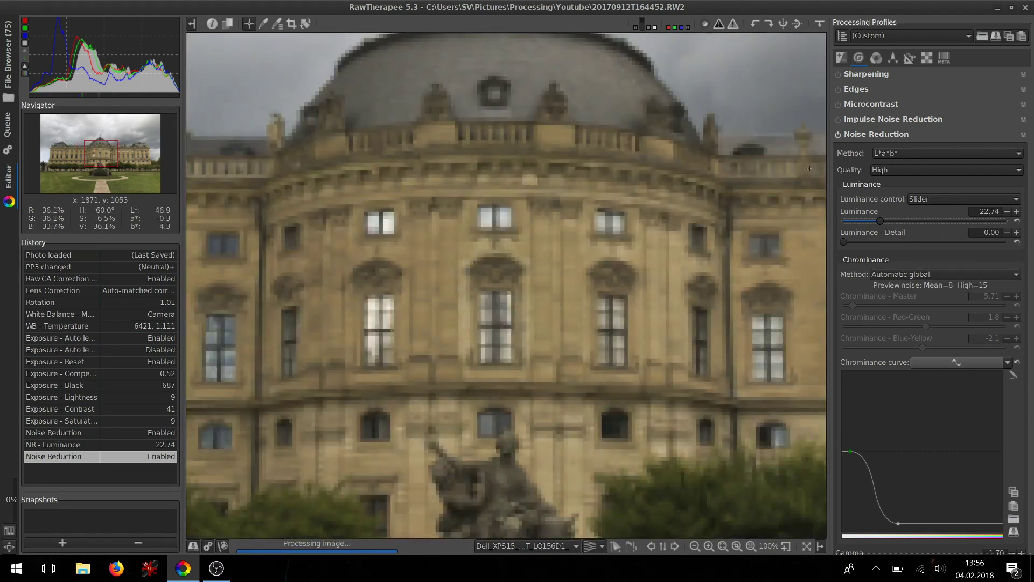
# Enable sharpening with radius 1.12 on edges only, compare it off and on, and fit the photo
pyautogui.click(867, 136)
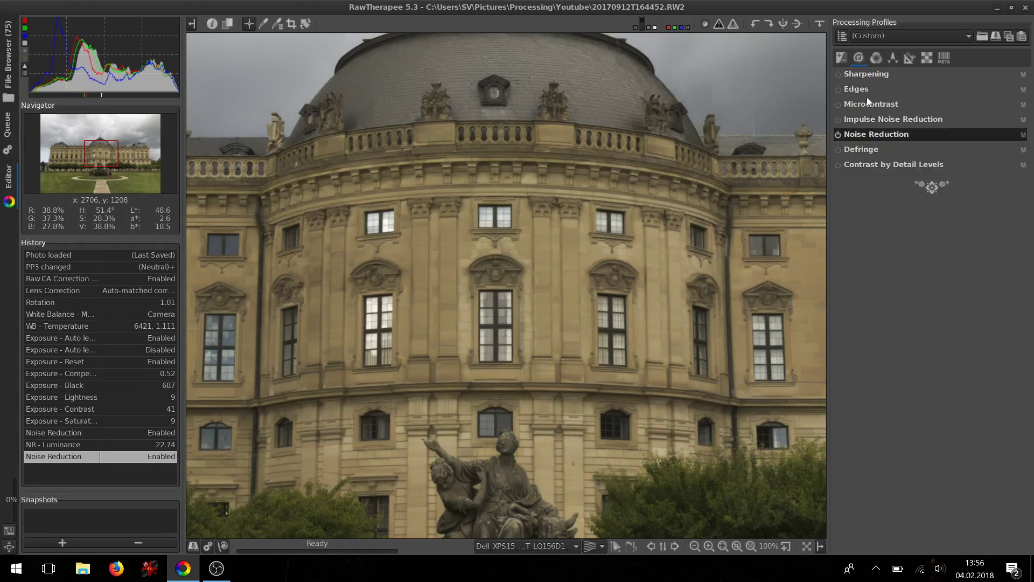
pyautogui.click(865, 77)
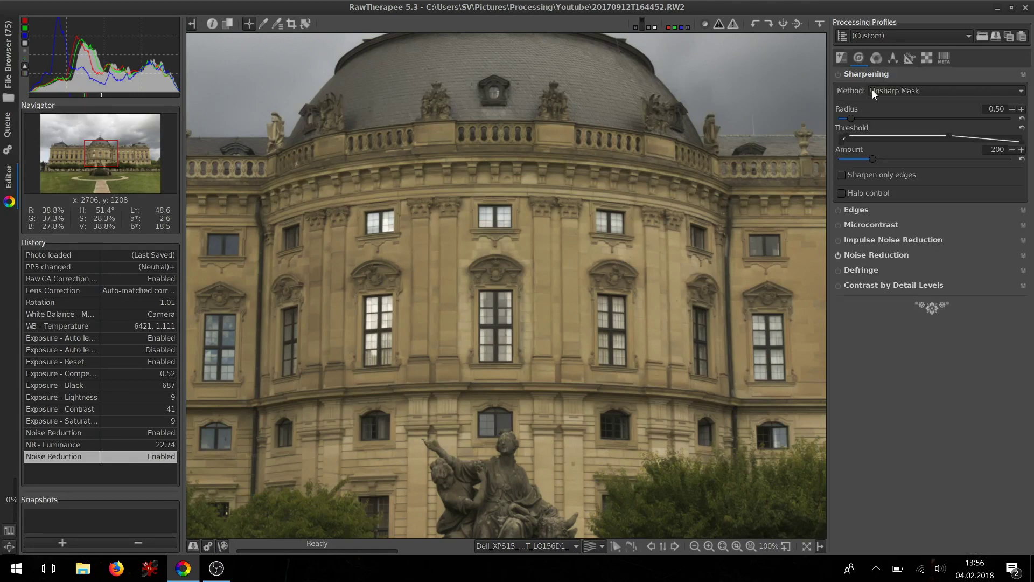
pyautogui.click(838, 74)
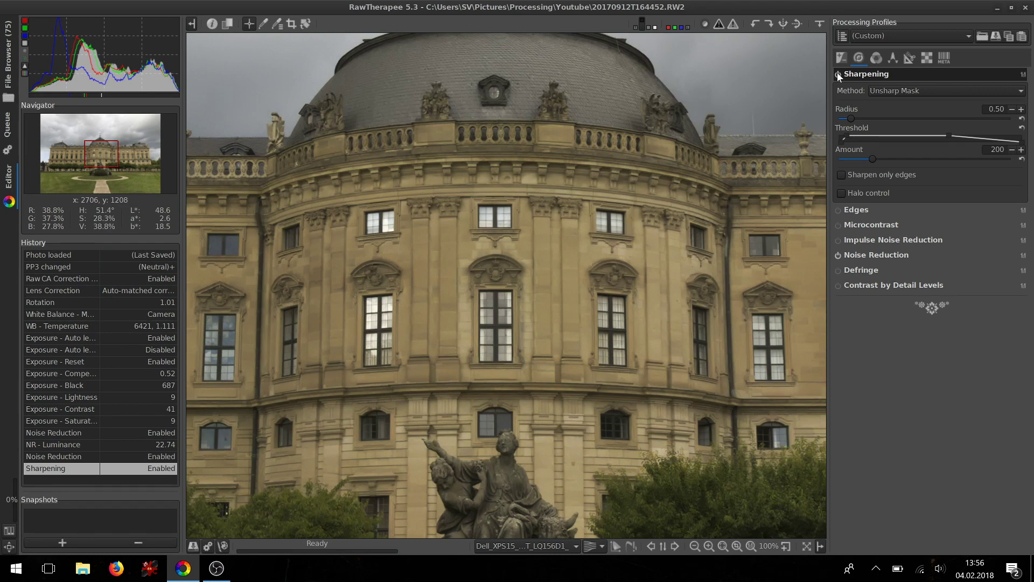
pyautogui.click(891, 119)
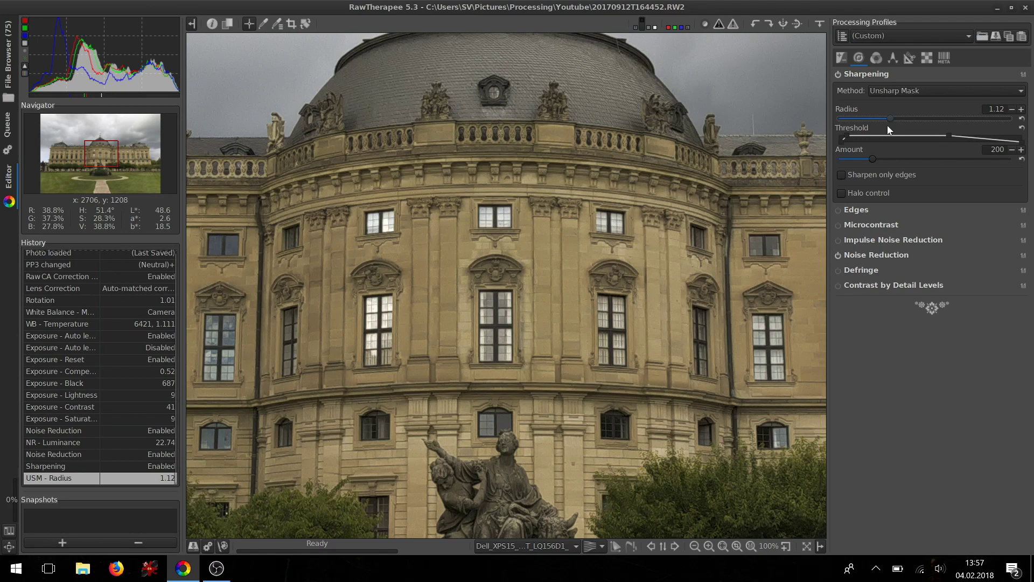
pyautogui.click(841, 173)
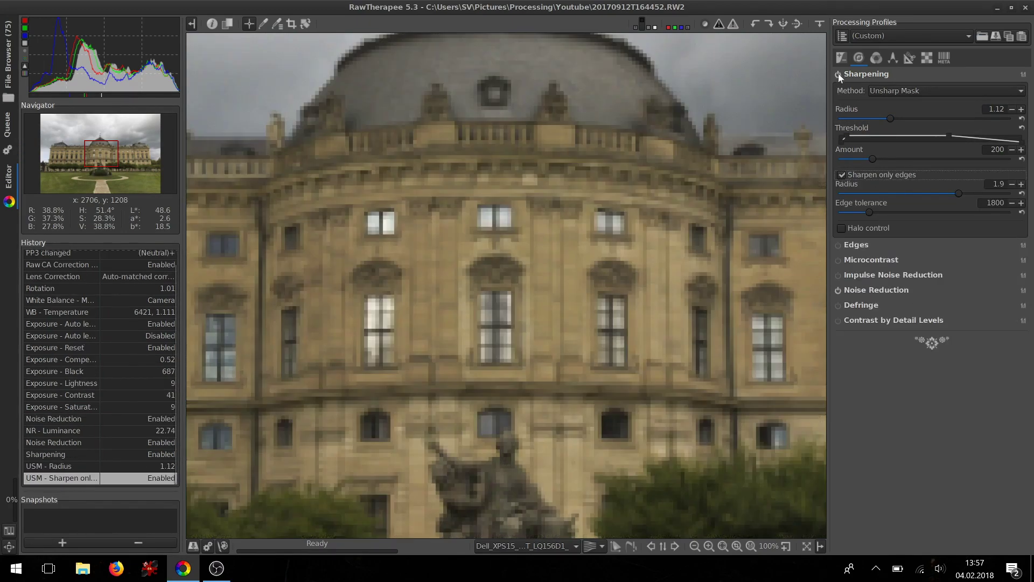
pyautogui.click(838, 74)
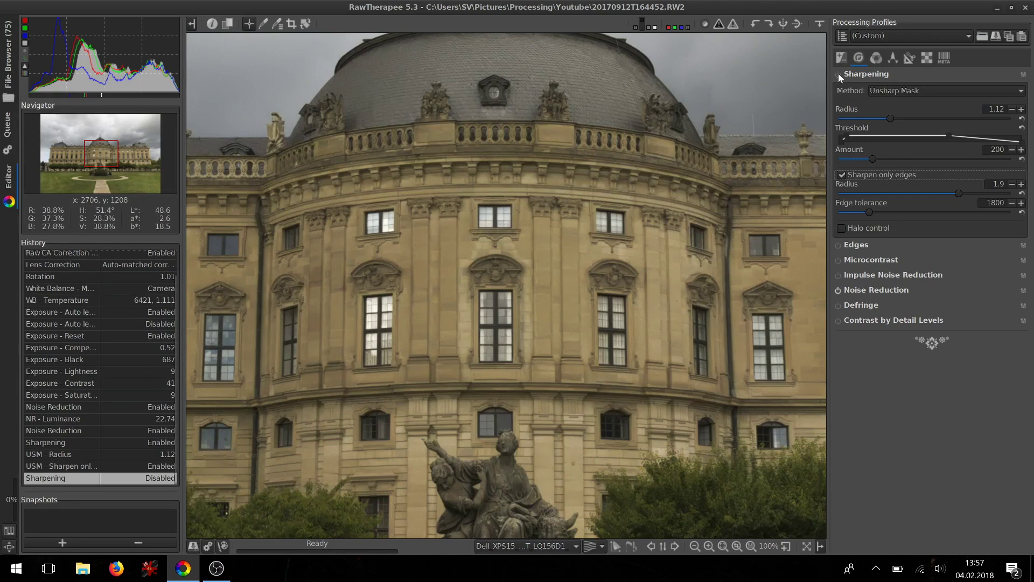
pyautogui.click(838, 74)
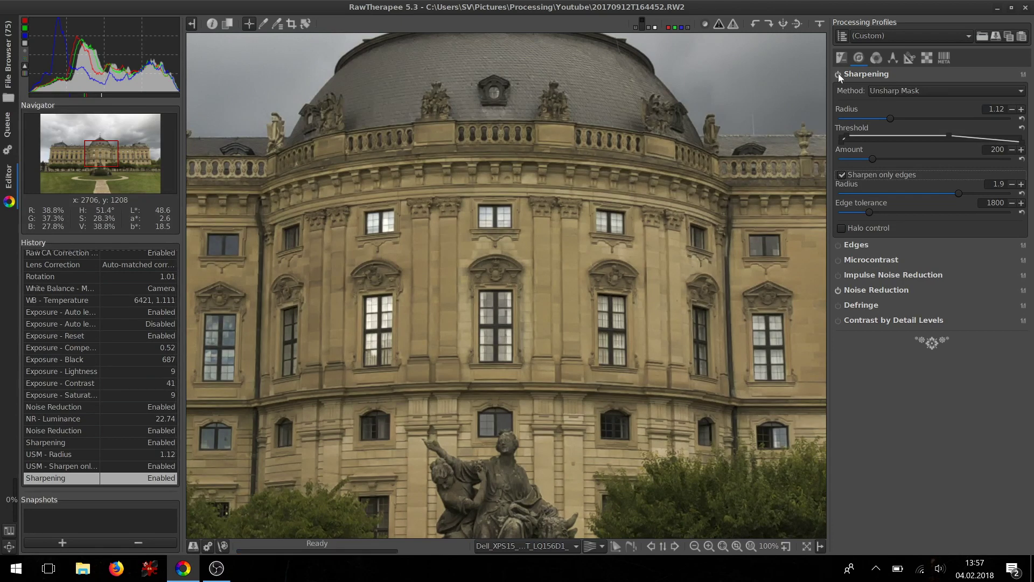
pyautogui.press('f')
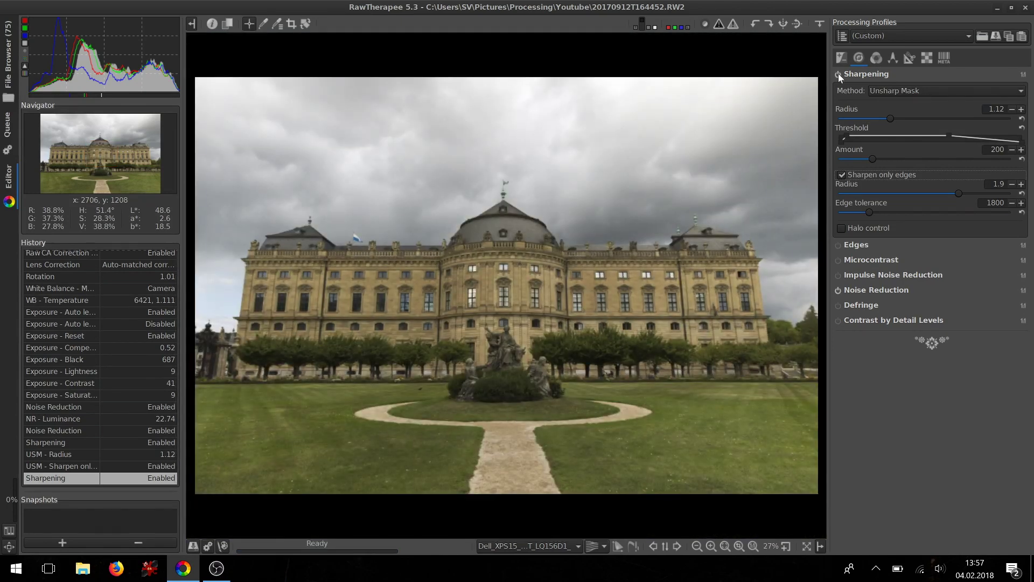